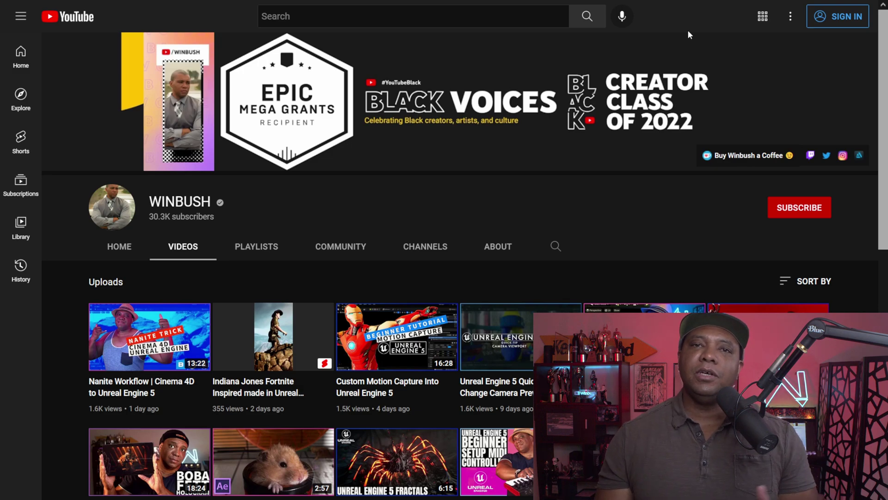
Scroll the channel's Videos grid down to the Book of Boba Fett Throne video thumbnail.
scroll(657, 139, "down", 5)
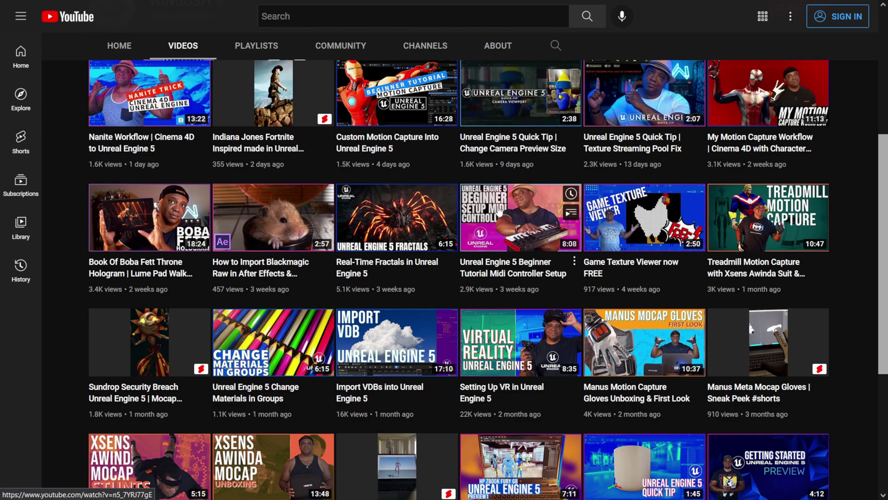
mouse_move(130, 269)
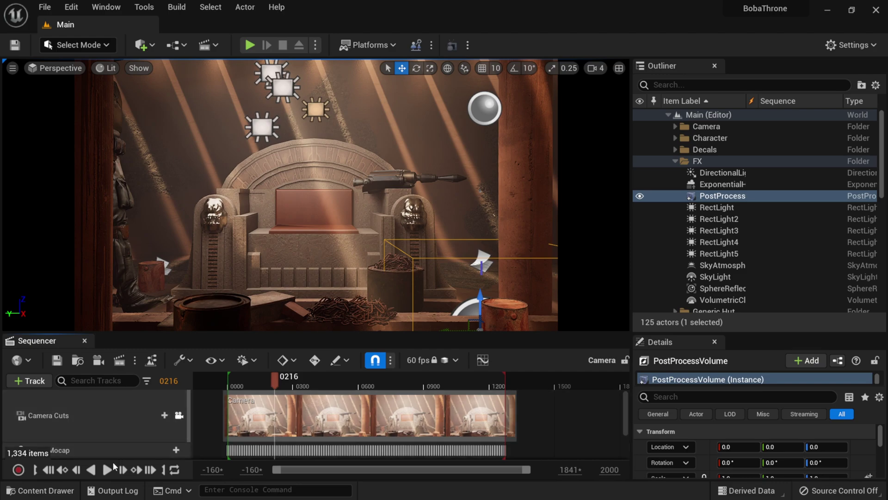
Play the BobaThrone cinematic and pause it at frame 0764.
left_click(107, 470)
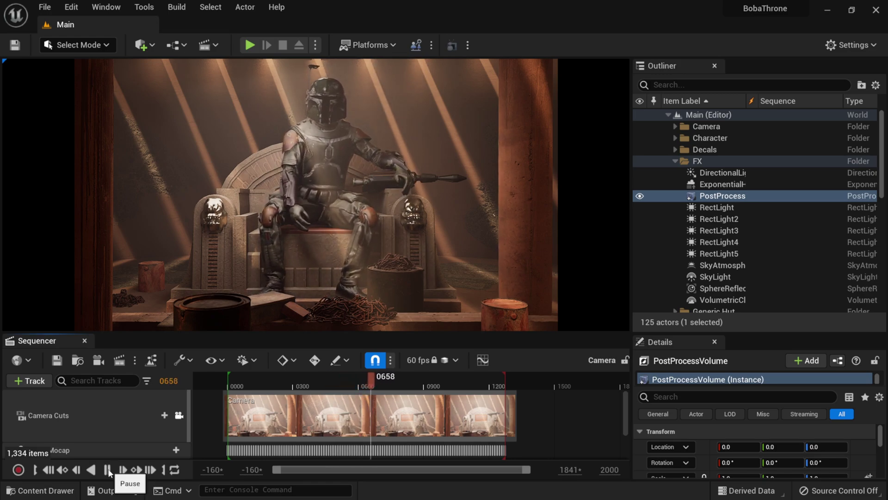
left_click(108, 470)
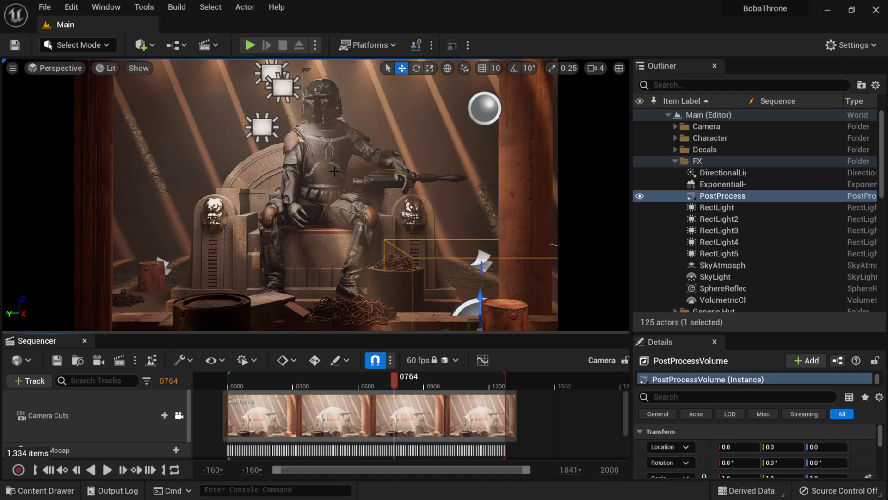
Unlock the viewport from Camera Cuts, focus the PostProcessVolume, and move toward the slatted walls.
left_click(179, 415)
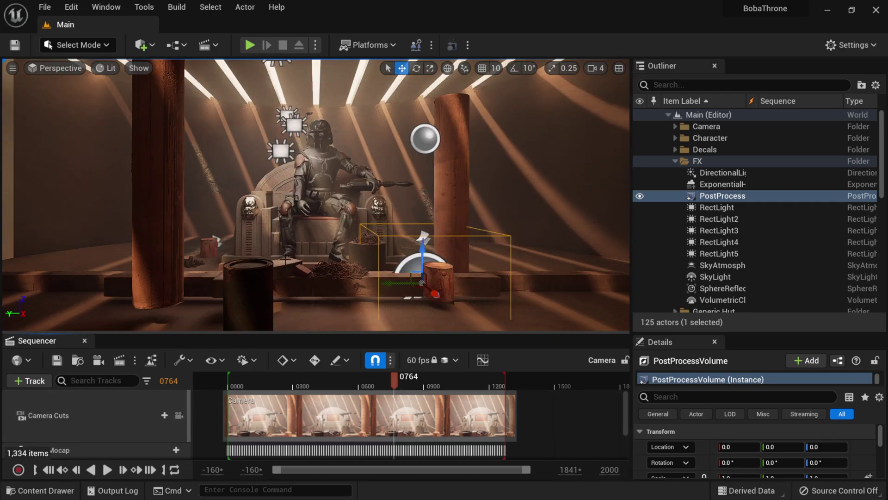
key("f")
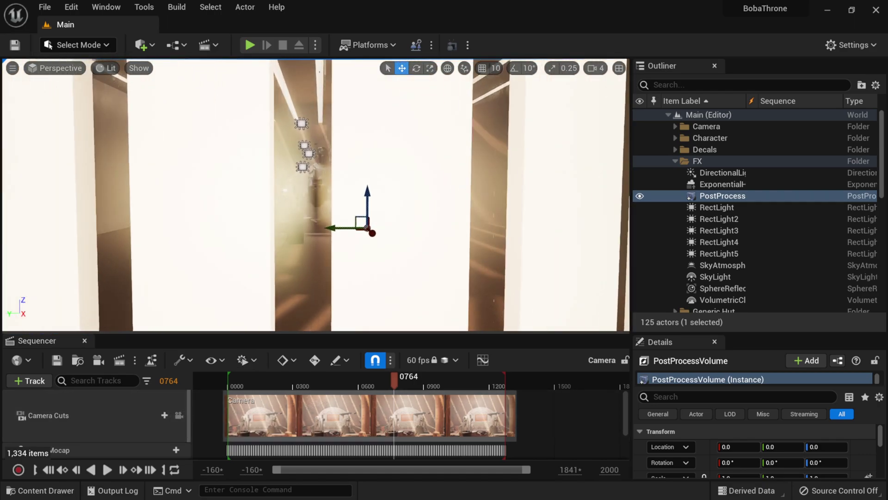
scroll(316, 195, "down", 5)
scroll(316, 194, "down", 5)
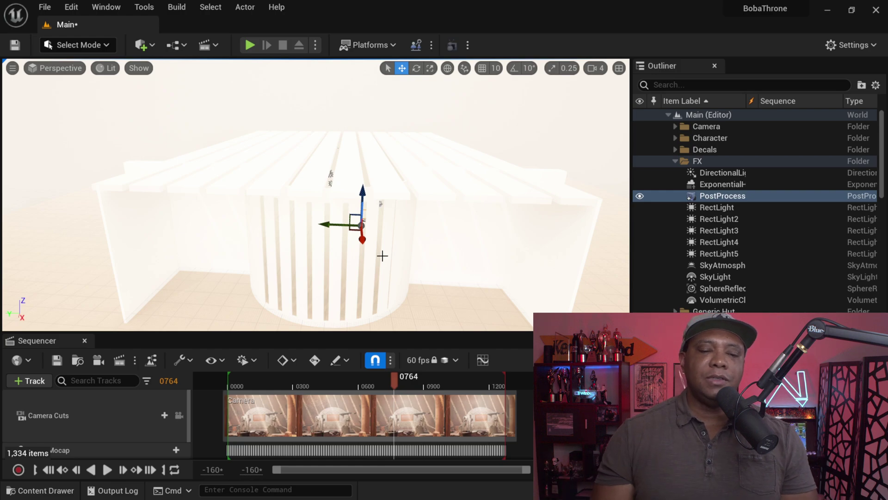
right_click_drag(316, 194, 296, 198)
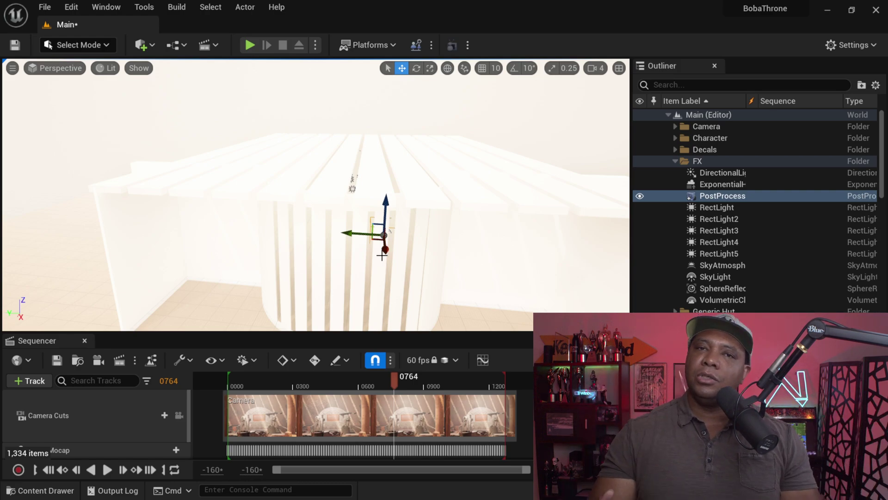
right_click_drag(382, 255, 451, 198)
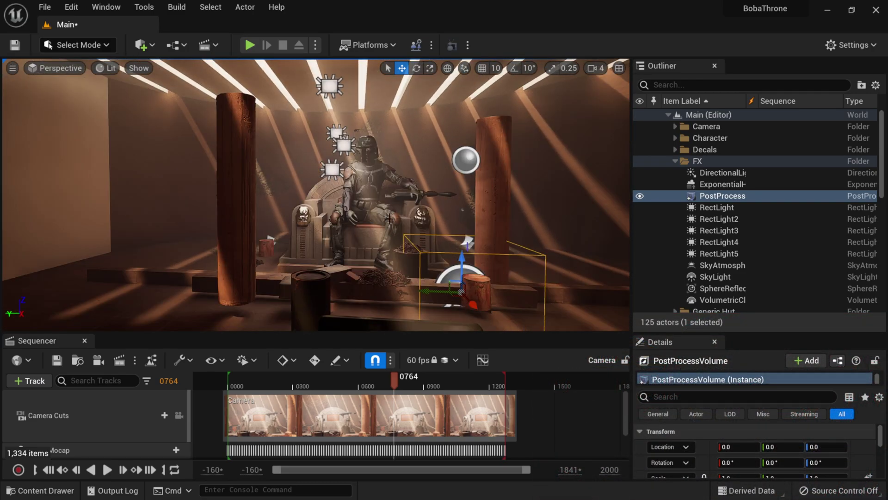
Delete RectLight through VolumetricCloud, then DirectionalLight and ExponentialHeightFog, from the FX folder.
left_click_drag(631, 228, 581, 229)
left_click(658, 174)
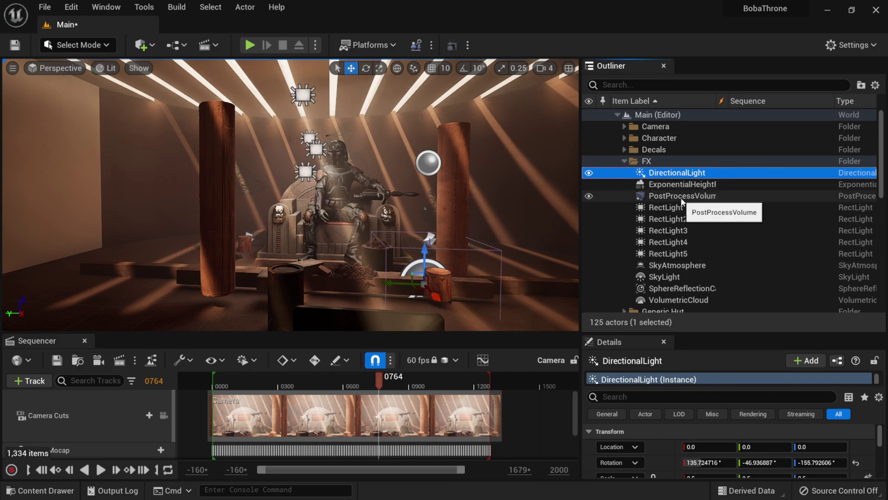
left_click(676, 207)
left_click(678, 300, "shift")
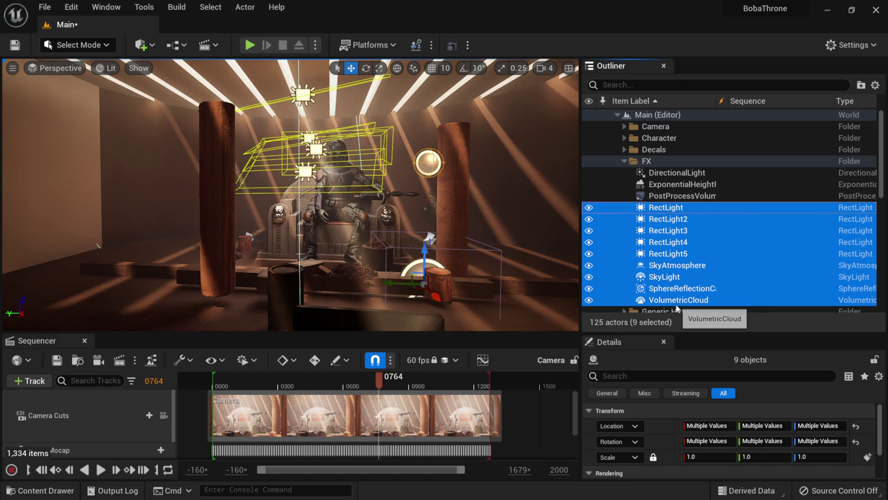
key("Delete")
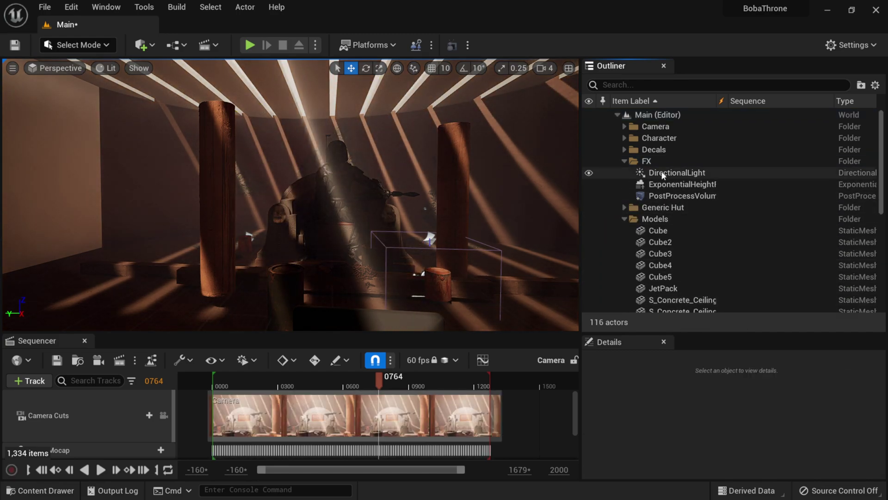
left_click(678, 173)
left_click(676, 185, "ctrl")
key("Delete")
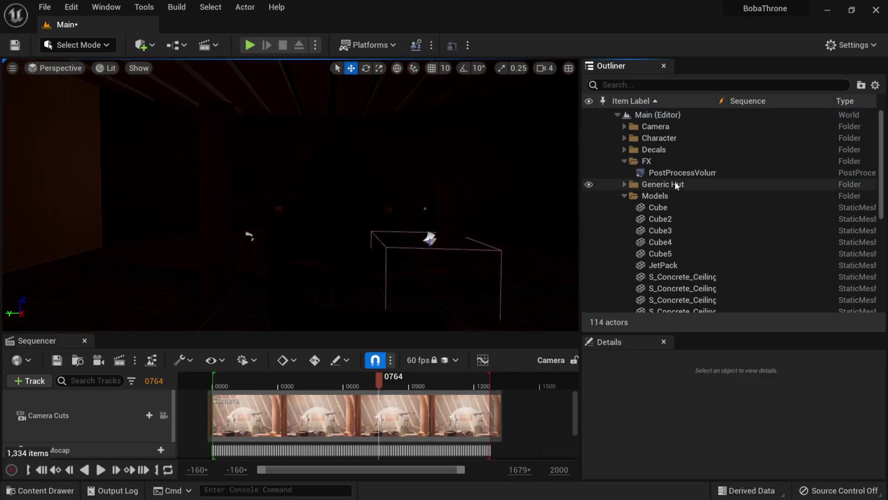
Hide the PostProcessVolume in the viewport and collapse the Models folder.
left_click(657, 174)
left_click(589, 173)
left_click(625, 195)
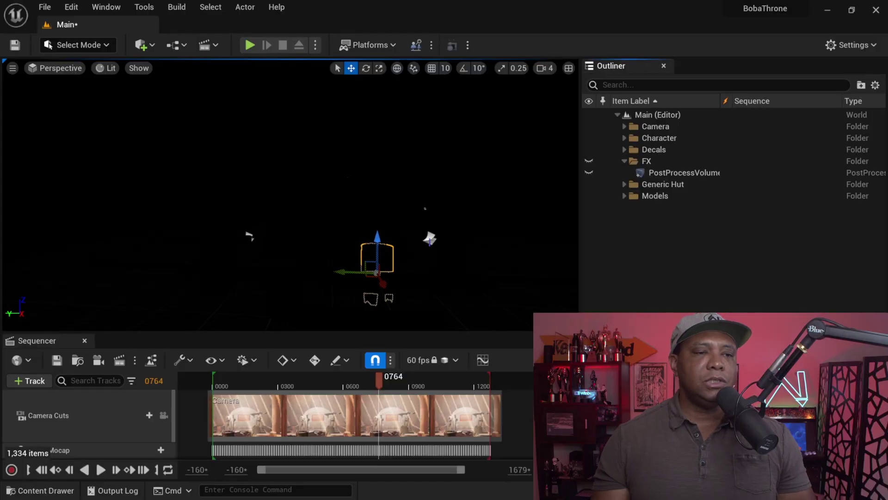
Open Env. Light Mixer from the Window menu, moved to the upper left and resized smaller.
left_click(102, 6)
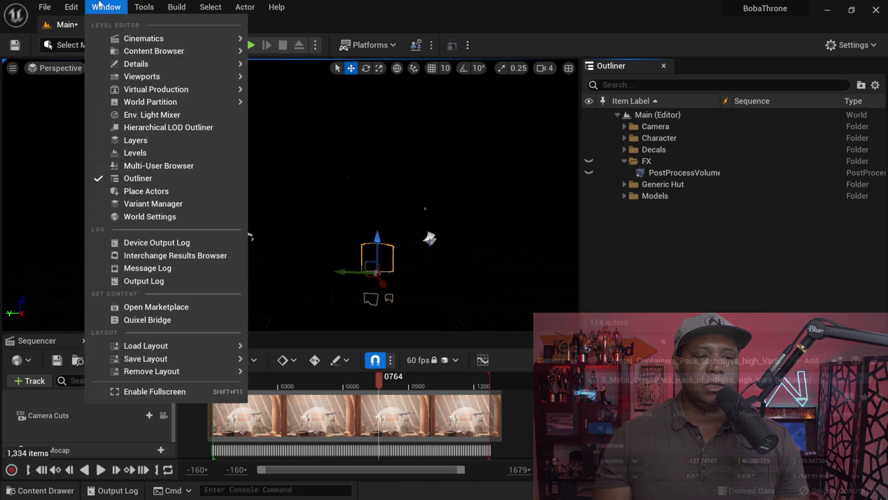
left_click(158, 116)
left_click_drag(651, 178, 351, 38)
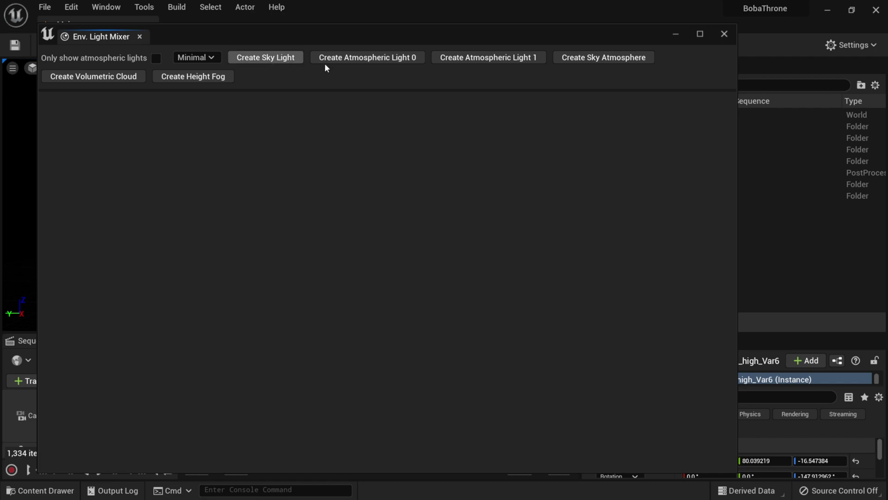
left_click_drag(513, 36, 481, 26)
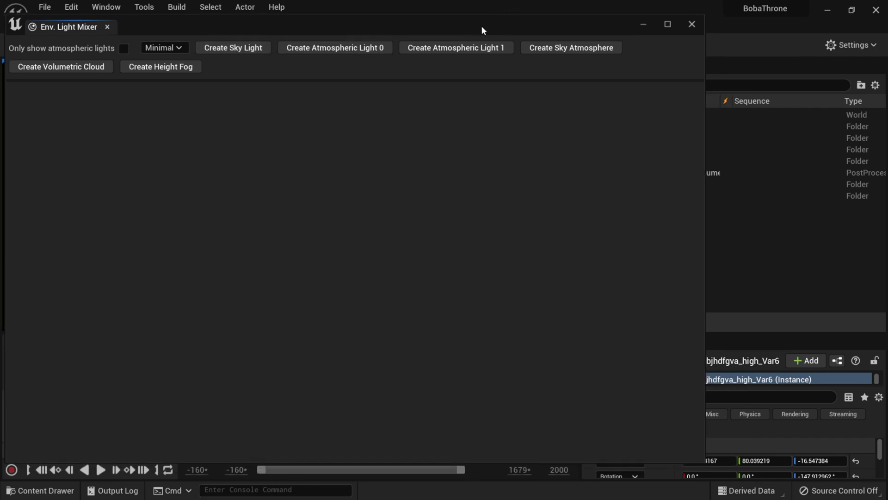
left_click(706, 460)
left_click_drag(704, 460, 523, 365)
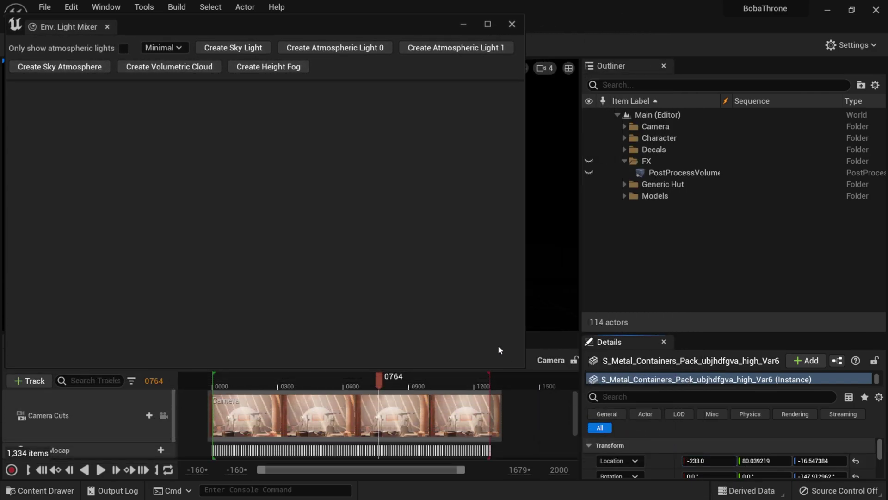
Create a sky light, atmospheric sun light, sky atmosphere, volumetric cloud and height fog in the mixer.
left_click(230, 48)
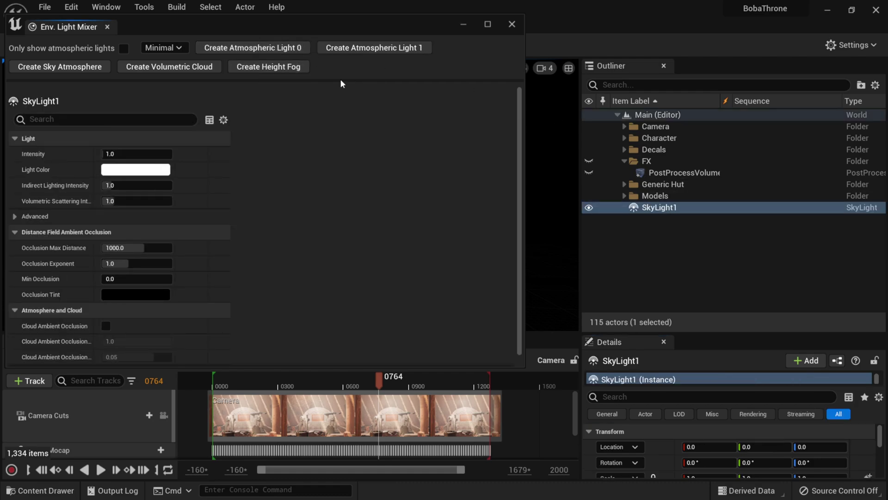
left_click(241, 48)
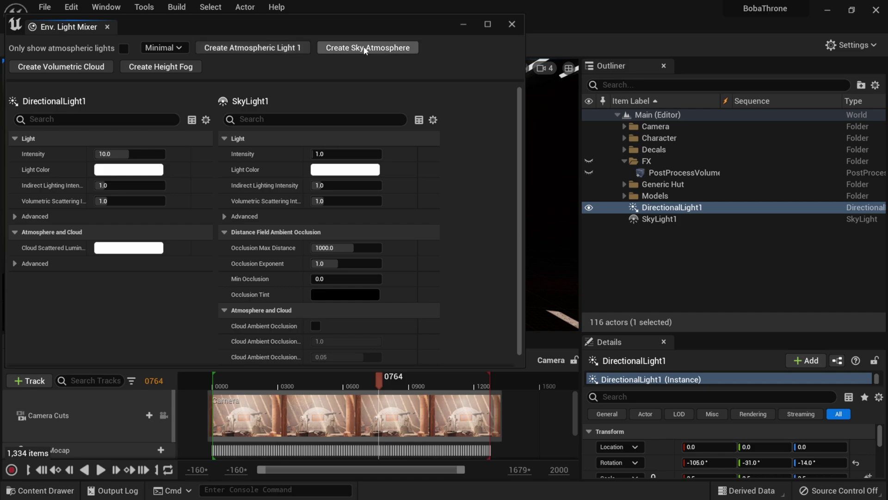
left_click(377, 49)
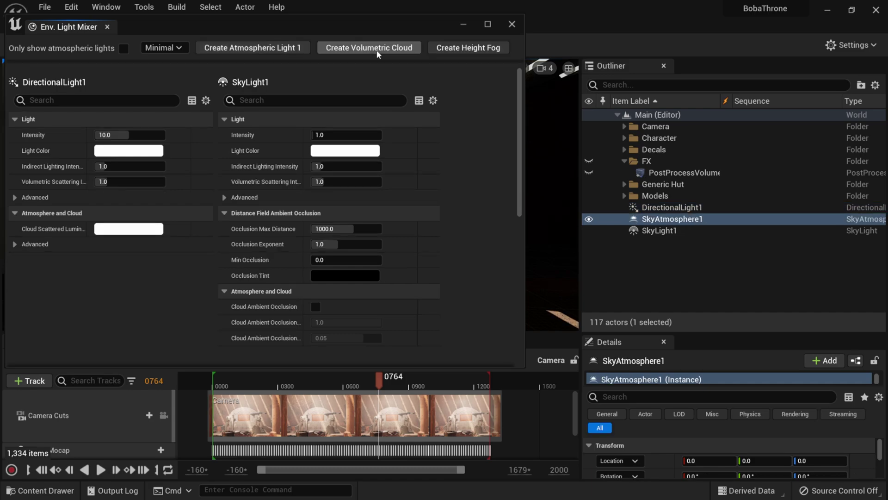
left_click(376, 52)
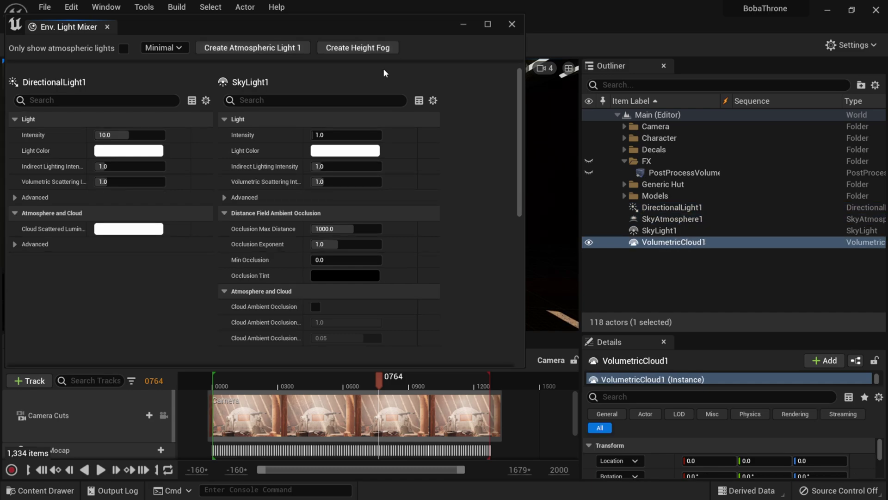
left_click(366, 50)
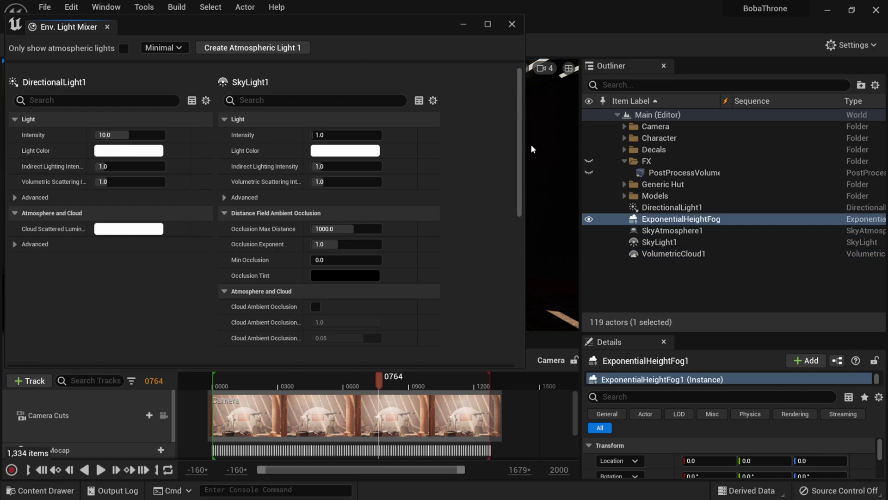
left_click(486, 25)
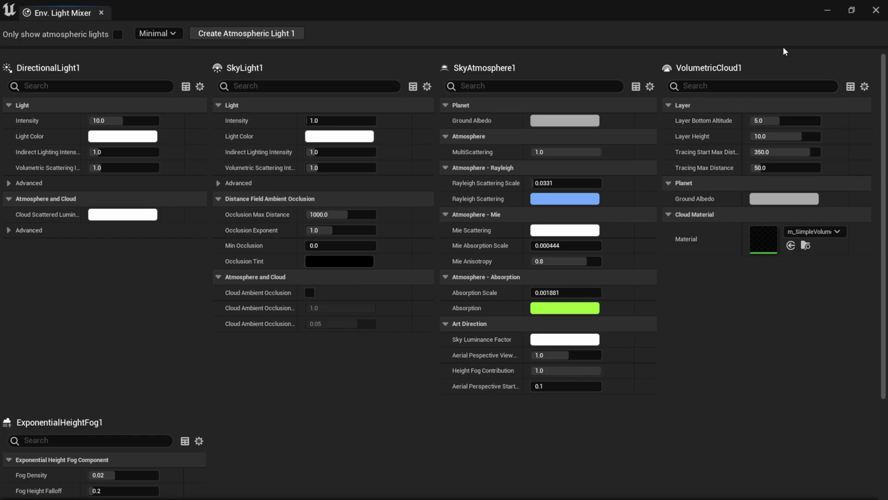
Restore the Env. Light Mixer to a smaller window placed beside the viewport.
left_click(852, 10)
left_click_drag(525, 366, 306, 313)
left_click_drag(212, 30, 737, 191)
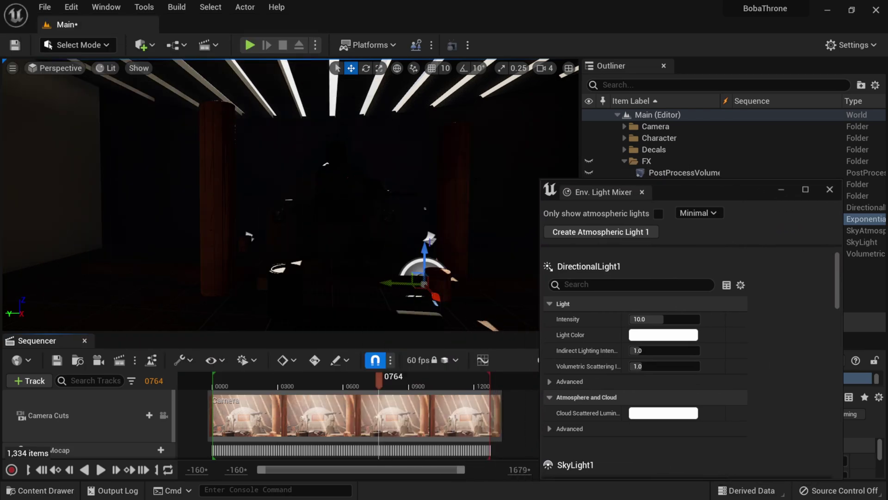
left_click_drag(656, 202, 638, 88)
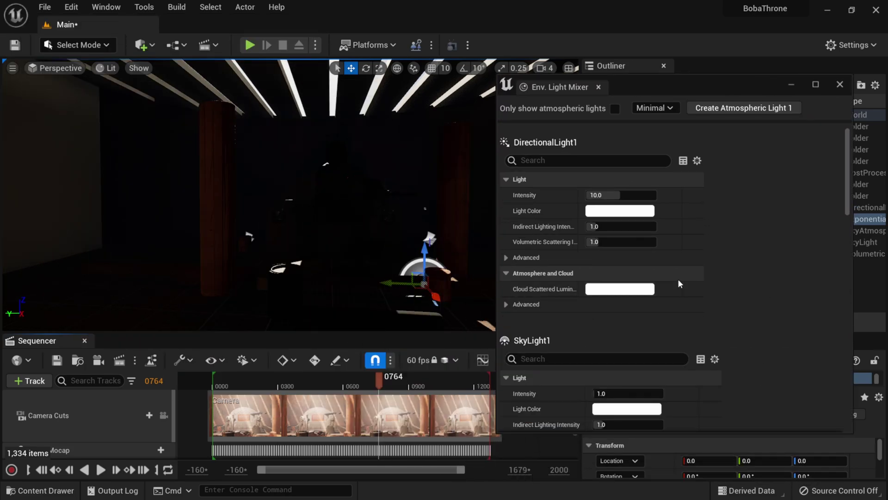
Enable Volumetric Fog on ExponentialHeightFog1 in the mixer.
scroll(678, 279, "down", 8)
scroll(678, 279, "down", 9)
scroll(676, 281, "down", 20)
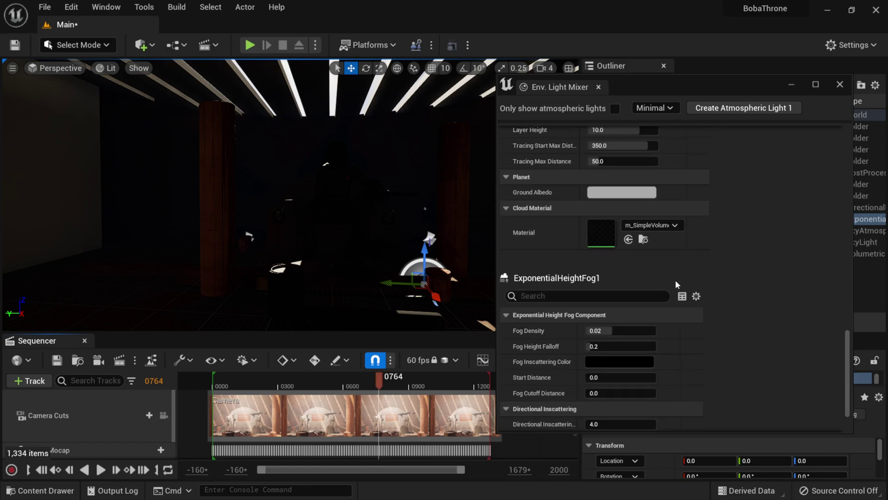
scroll(675, 280, "down", 3)
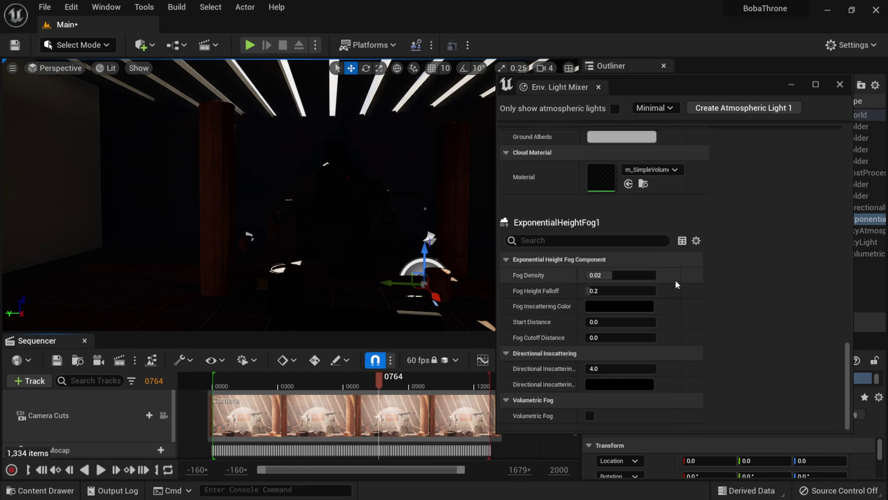
left_click(589, 411)
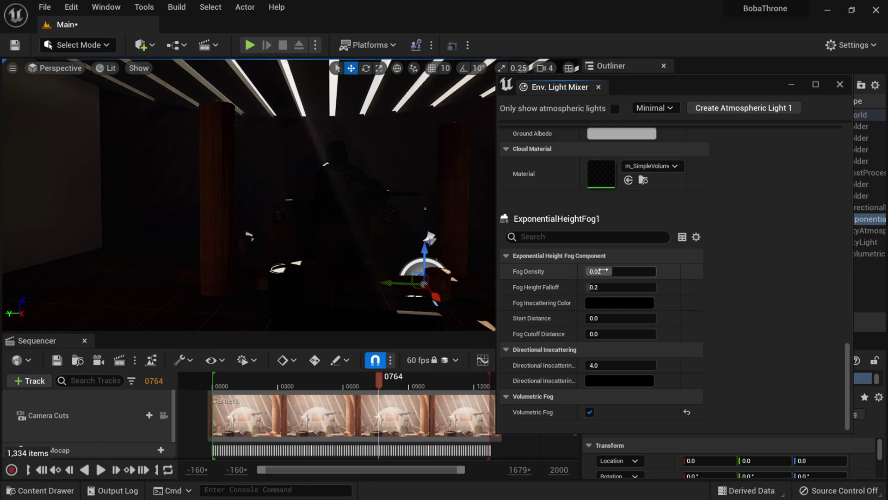
Set the height fog's Fog Density to 1.0, then lower it to 0.5.
key("Return")
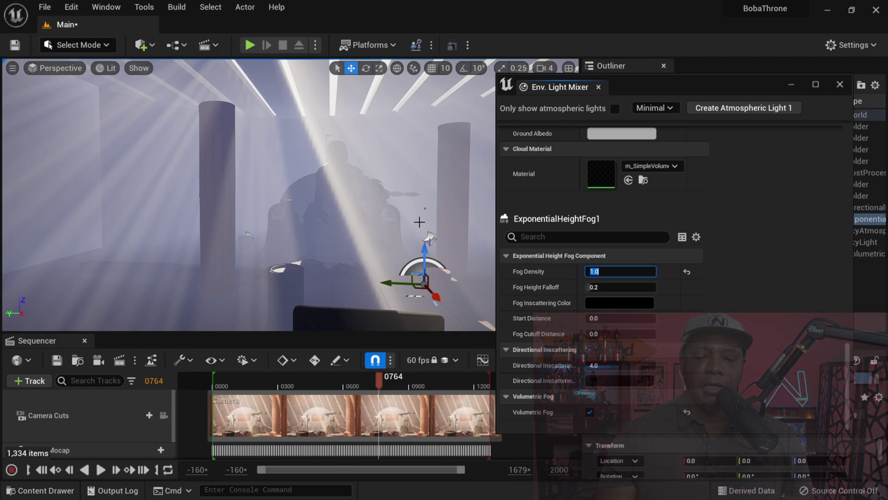
type("0.5")
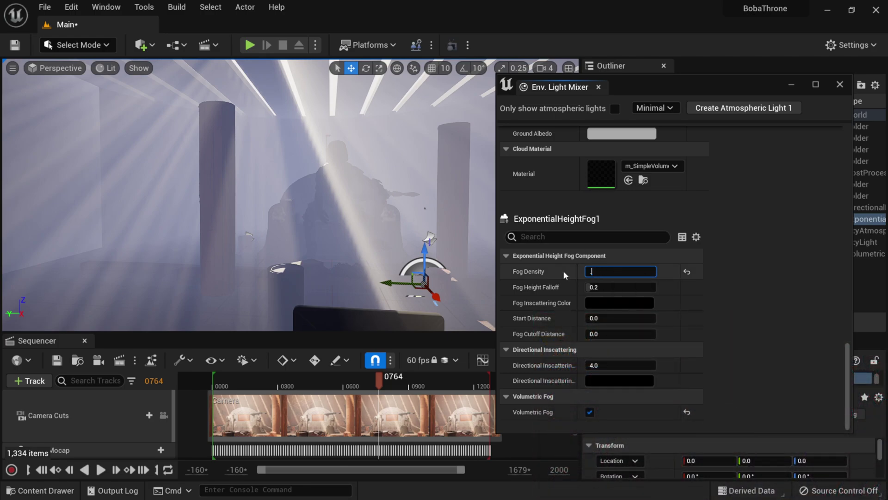
key("Return")
left_click_drag(689, 85, 243, 71)
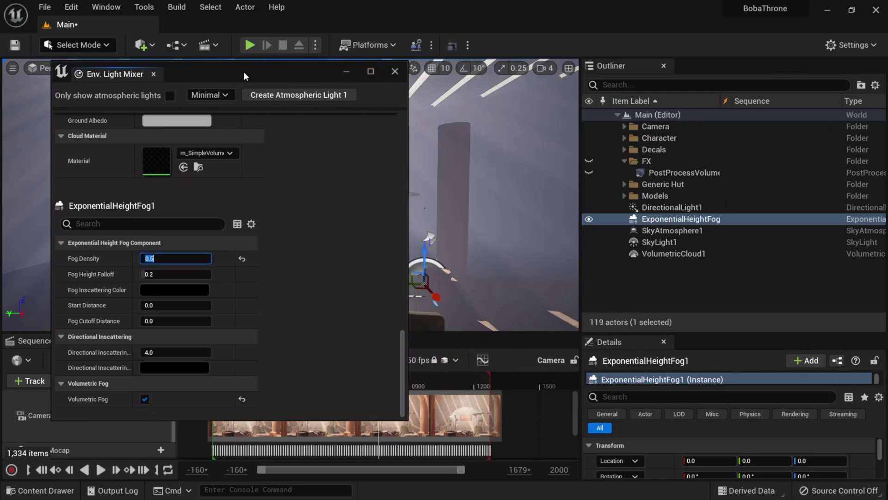
Close the Env. Light Mixer and select the large Tube mesh enclosing the room.
left_click(395, 72)
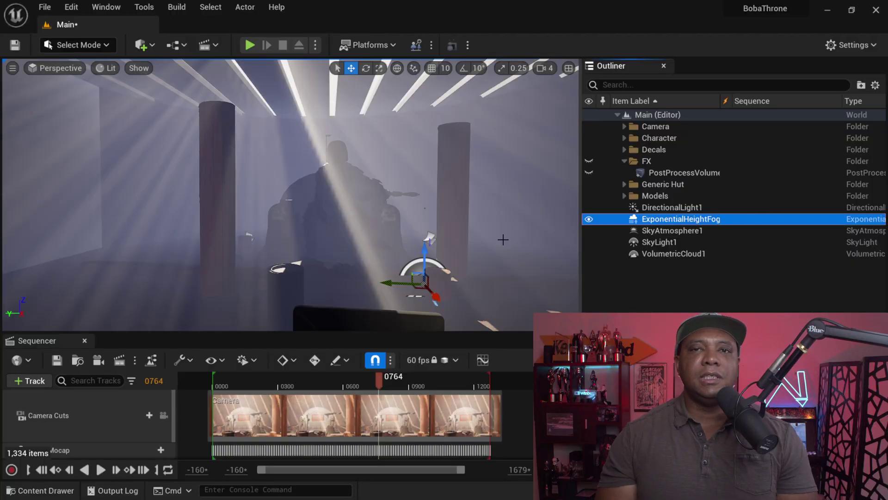
left_click(431, 221)
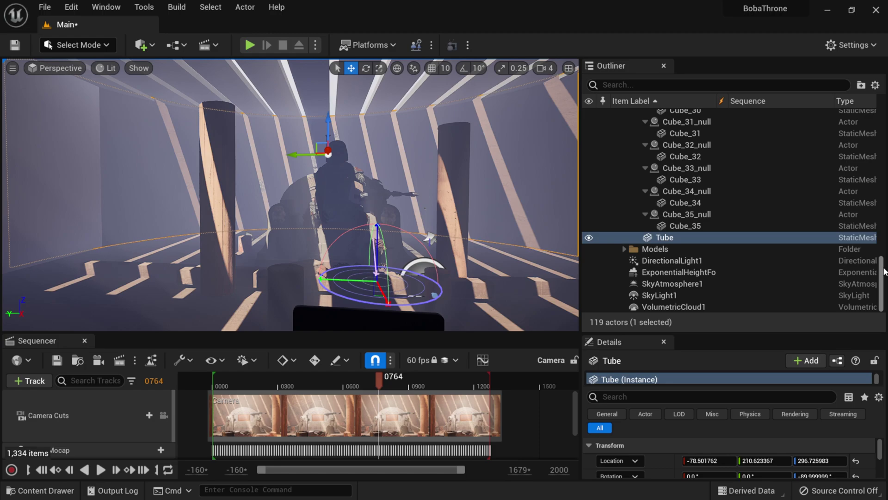
Unhide the PostProcessVolume in the Outliner and select it for editing.
scroll(618, 189, "up", 10)
left_click(624, 184)
left_click(588, 172)
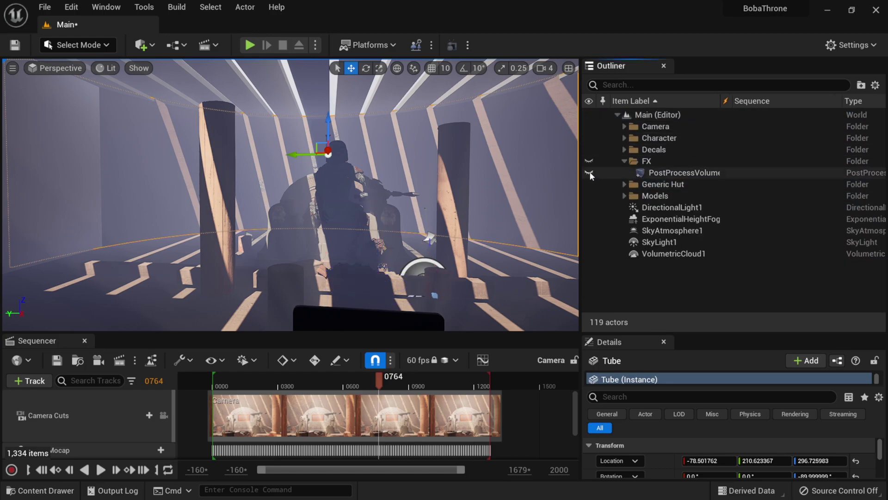
left_click(589, 172)
left_click(711, 174)
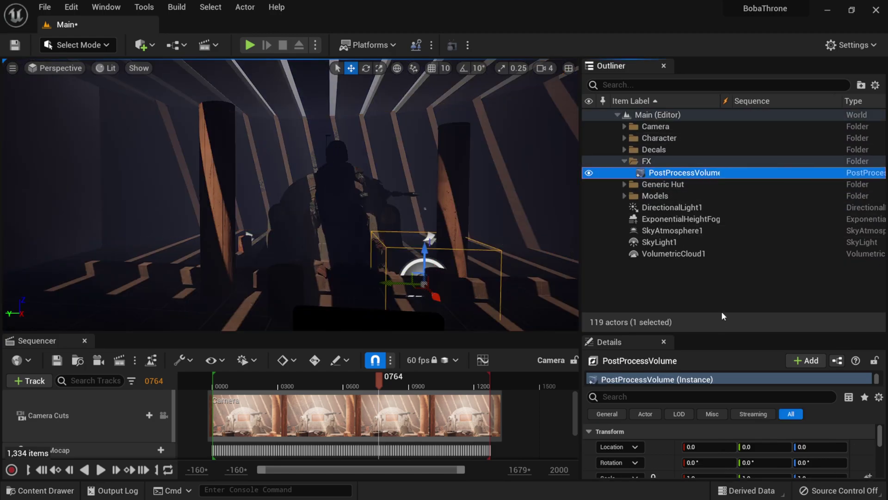
left_click_drag(715, 331, 713, 236)
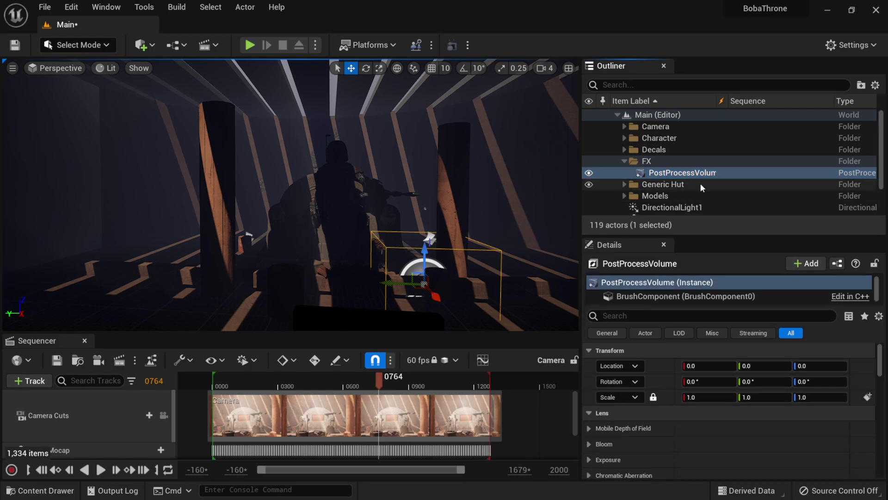
Set the PostProcessVolume's Exposure Compensation to 1.0 and view through the locked shot camera.
scroll(666, 423, "down", 3)
left_click(609, 371)
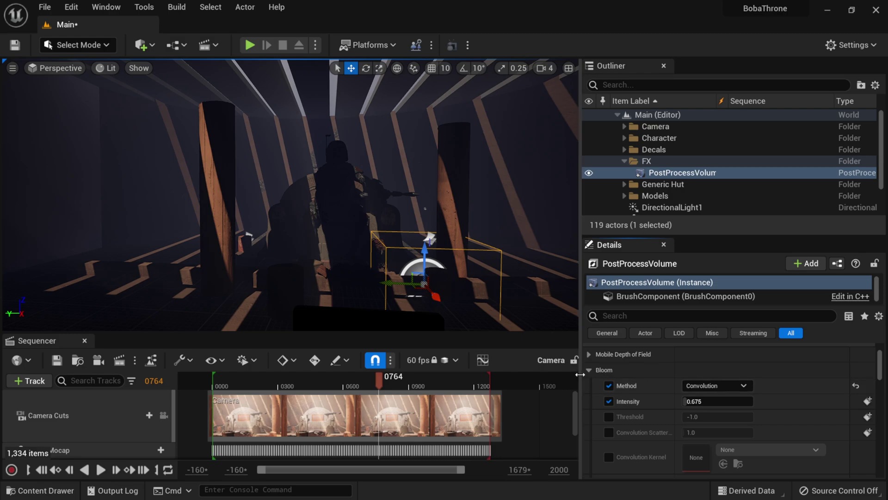
left_click(610, 370)
left_click(589, 385)
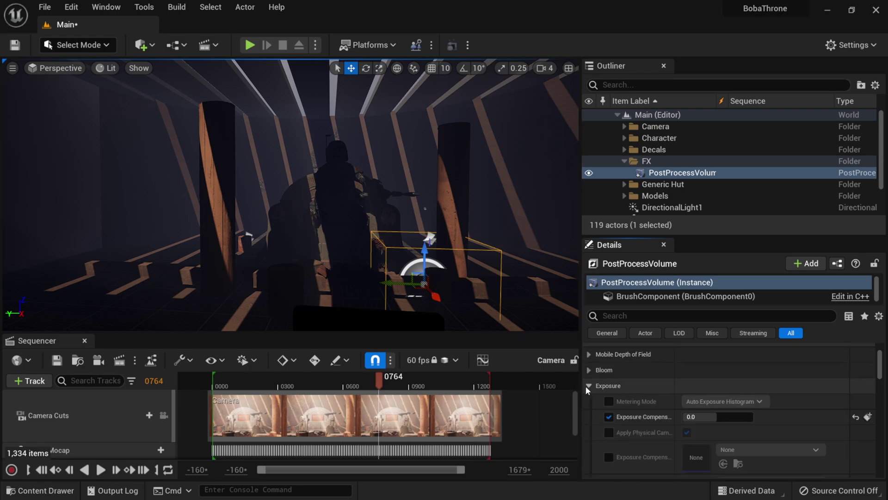
scroll(723, 404, "down", 1)
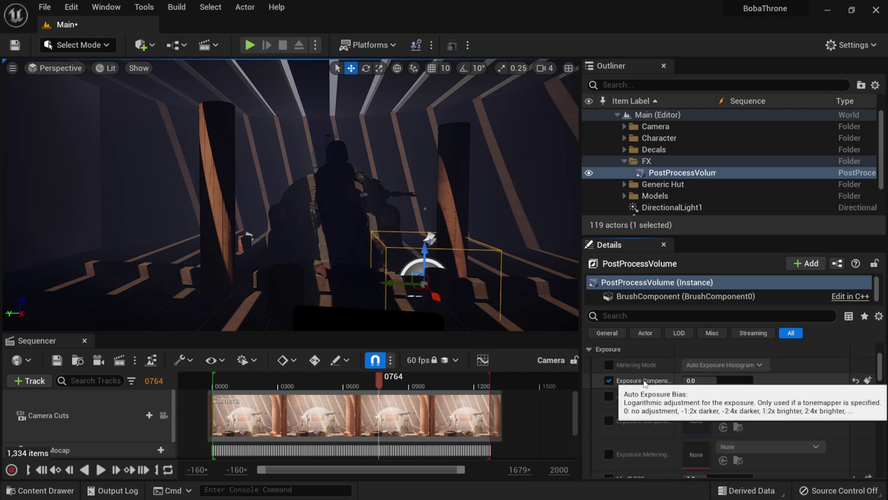
scroll(699, 382, "down", 2)
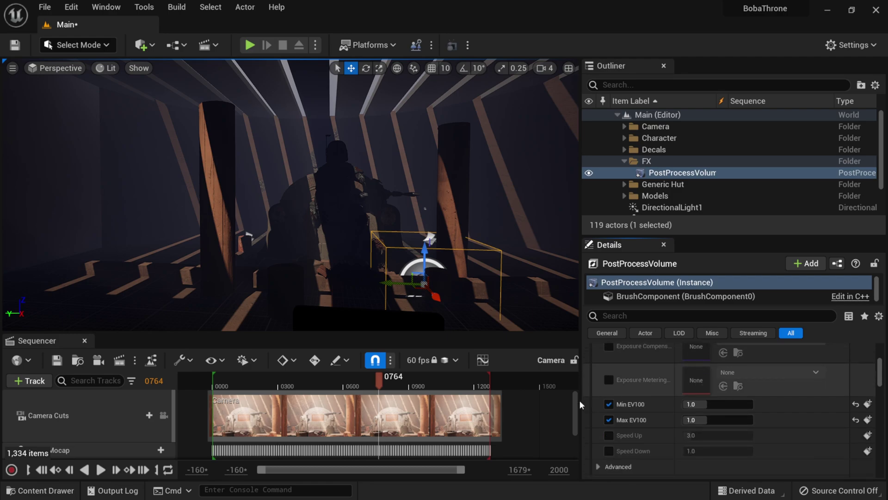
scroll(692, 412, "up", 2)
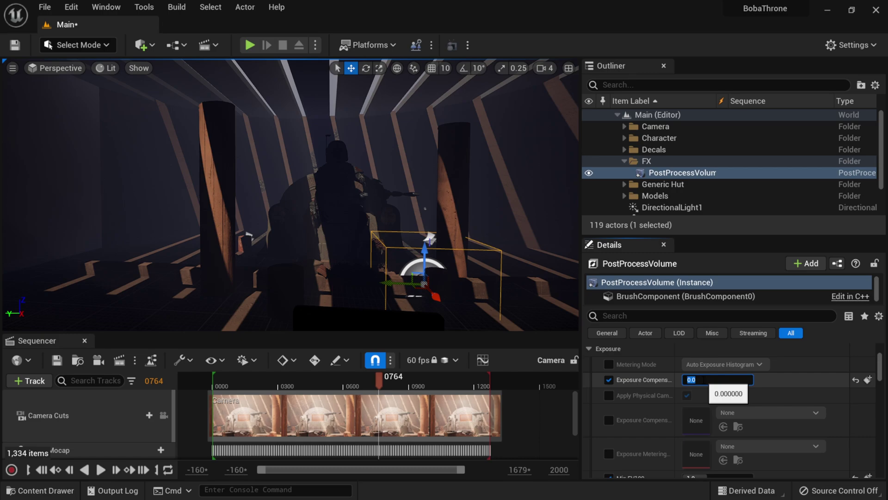
type("1")
key("Return")
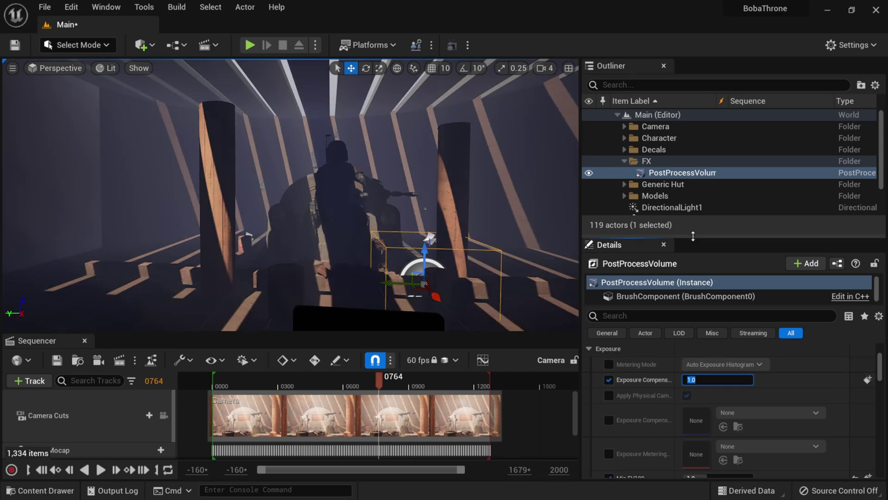
left_click_drag(693, 236, 693, 307)
left_click(164, 416)
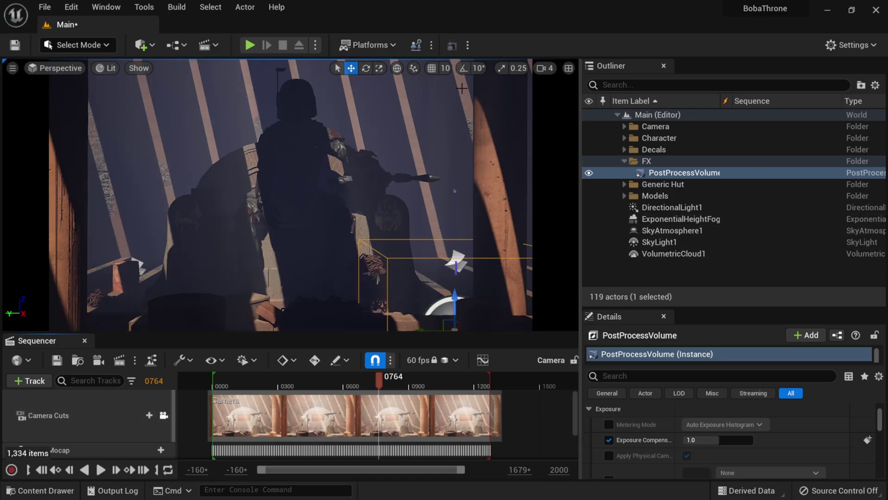
Select the Tube mesh and rotate the sun with Ctrl+L so shafts cross the throne diagonally.
left_click(423, 136)
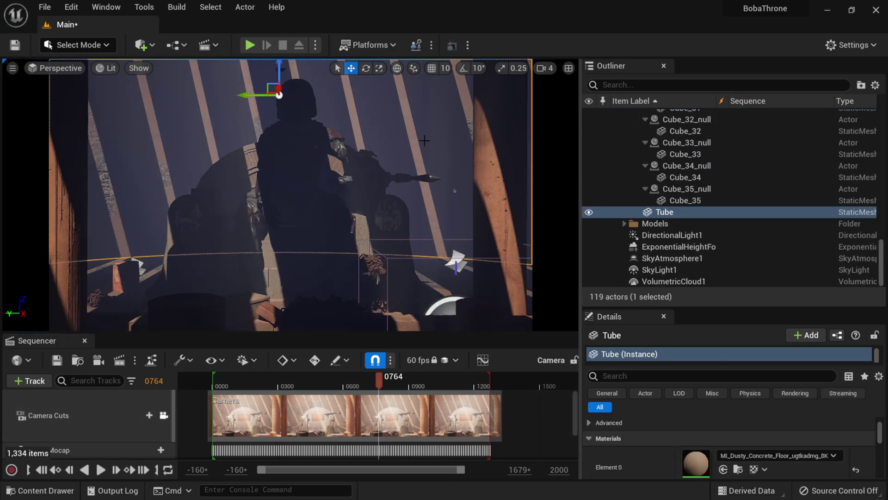
key("ctrl+l")
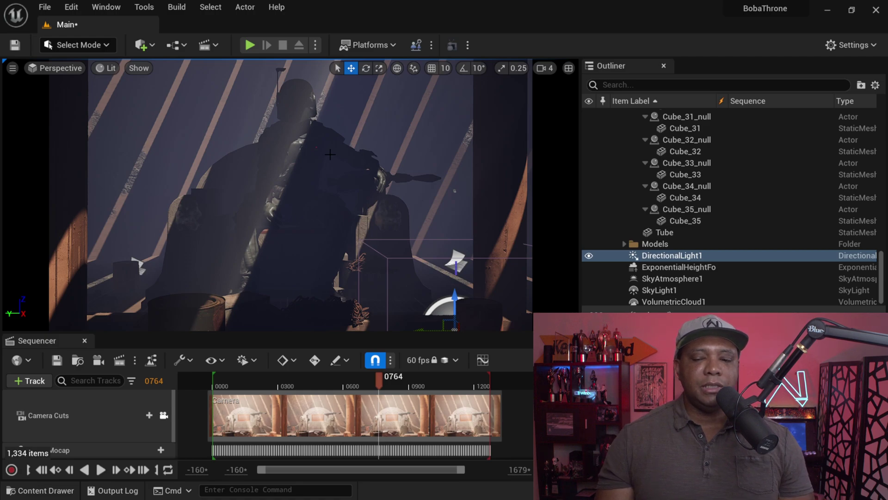
Give DirectionalLight1 Indirect Lighting Intensity 6.0 and Volumetric Scattering Intensity 3.568, then select the Throne.
left_click(668, 256)
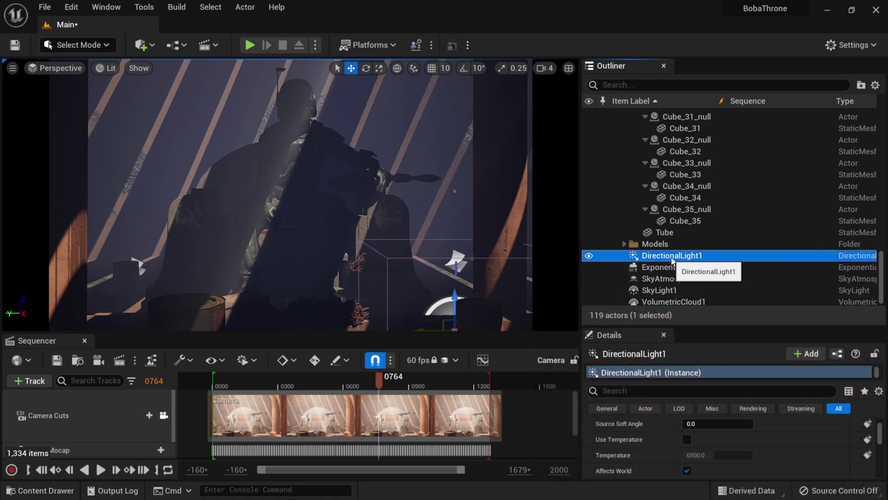
left_click_drag(706, 327, 723, 157)
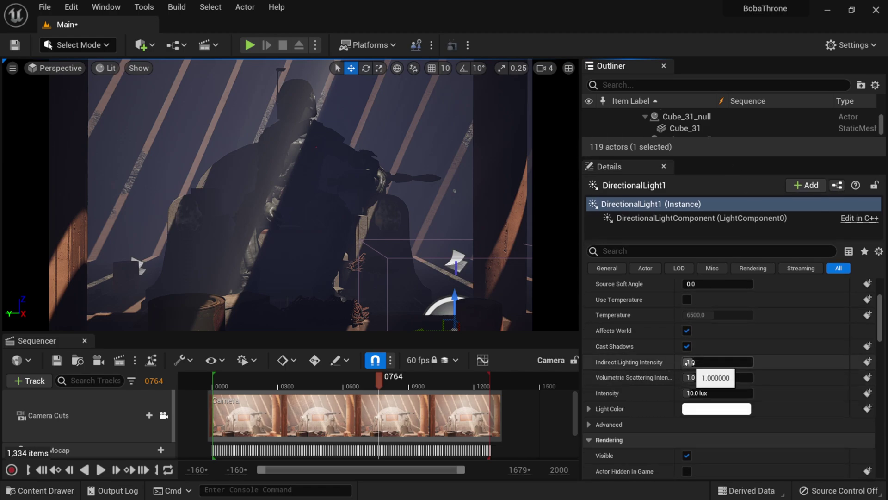
left_click_drag(707, 362, 752, 362)
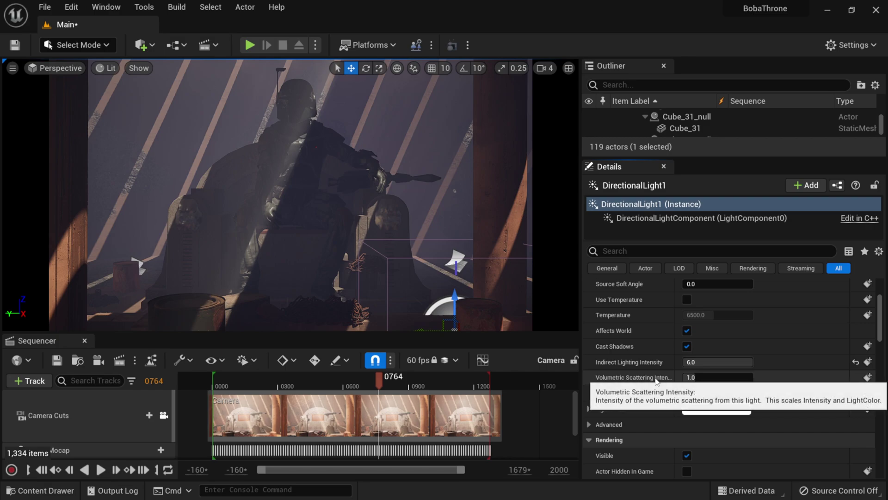
left_click_drag(703, 377, 724, 377)
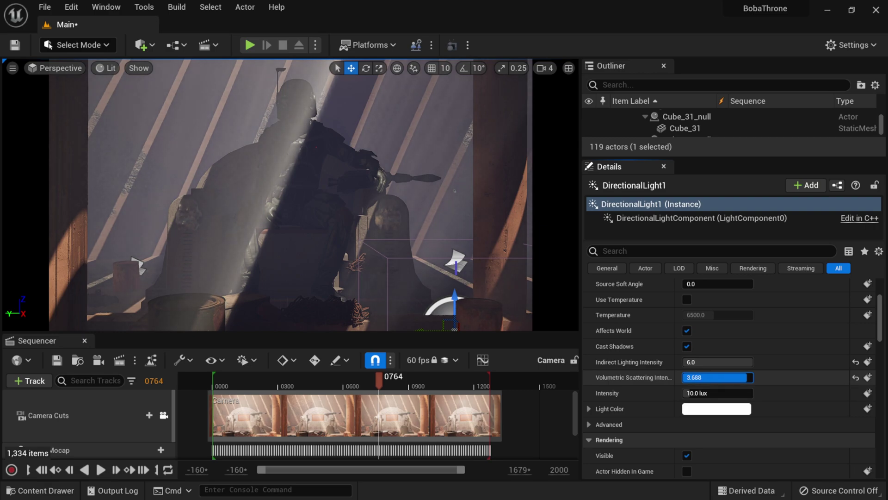
left_click(393, 222)
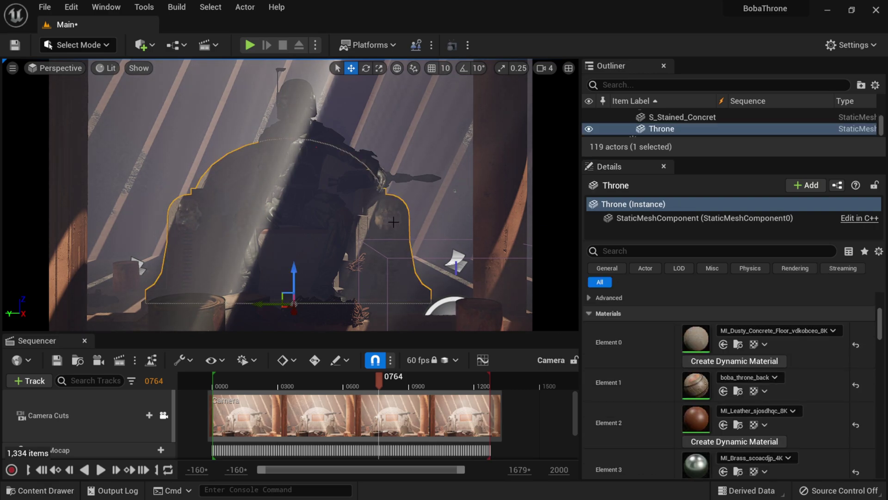
Re-aim the sun four times with Ctrl+L until steeper shafts fall around the throne.
key("ctrl+l")
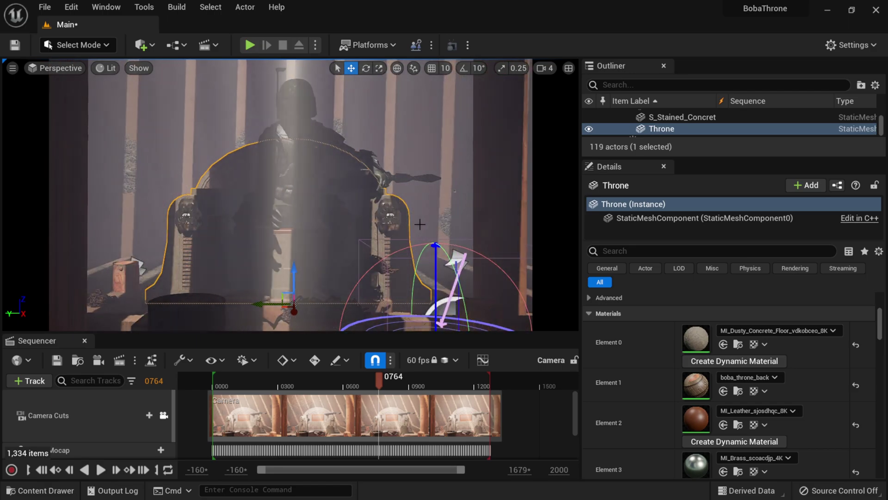
key("ctrl+l")
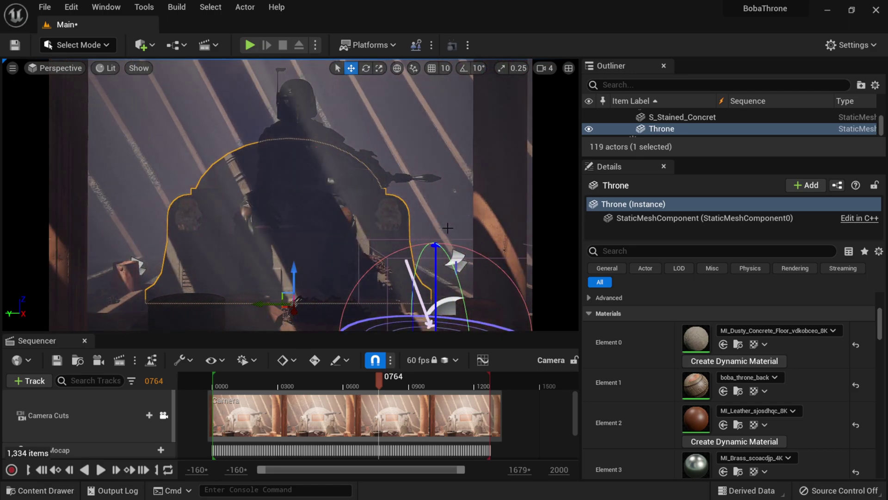
key("ctrl+l")
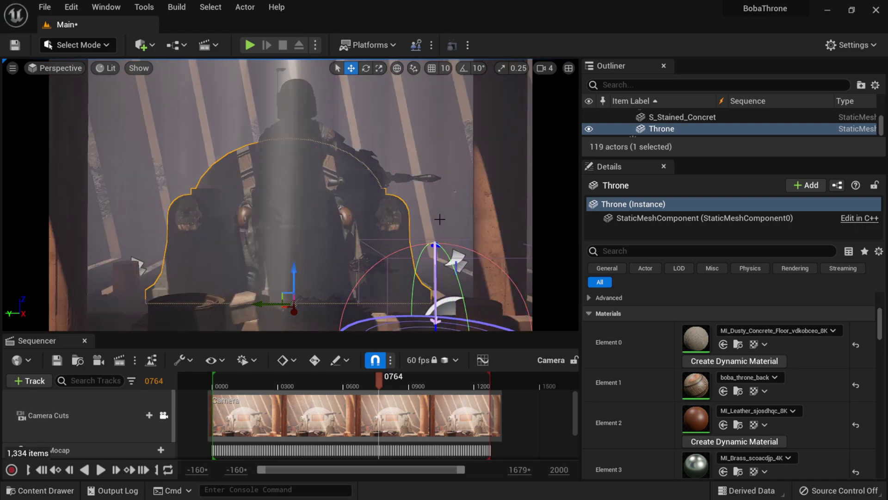
key("ctrl+l")
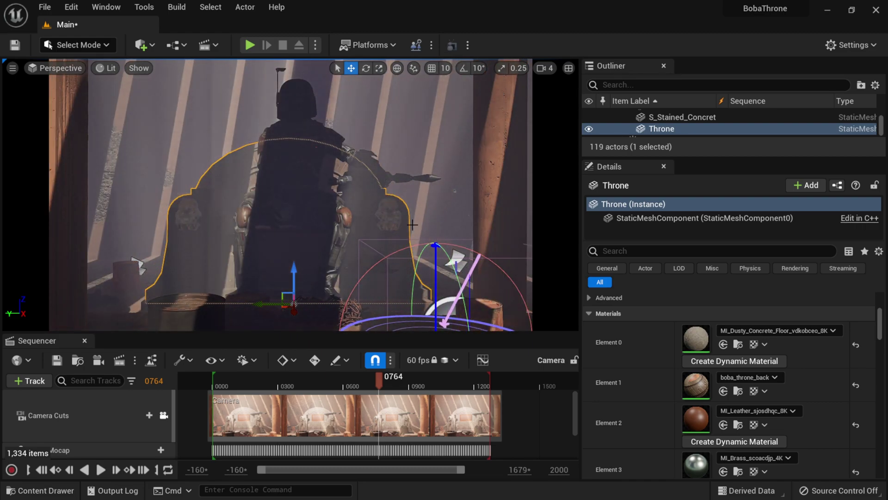
left_click(107, 8)
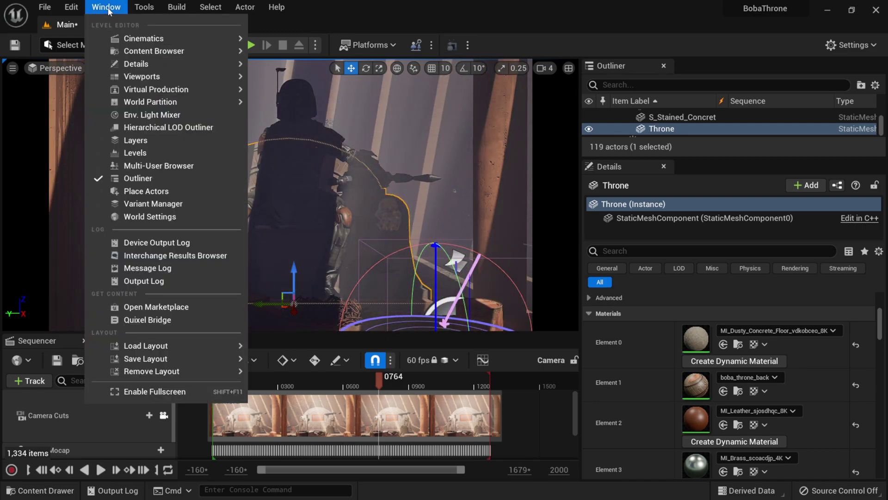
Open Env. Light Mixer from the Window menu to review directional and sky light settings.
left_click(151, 122)
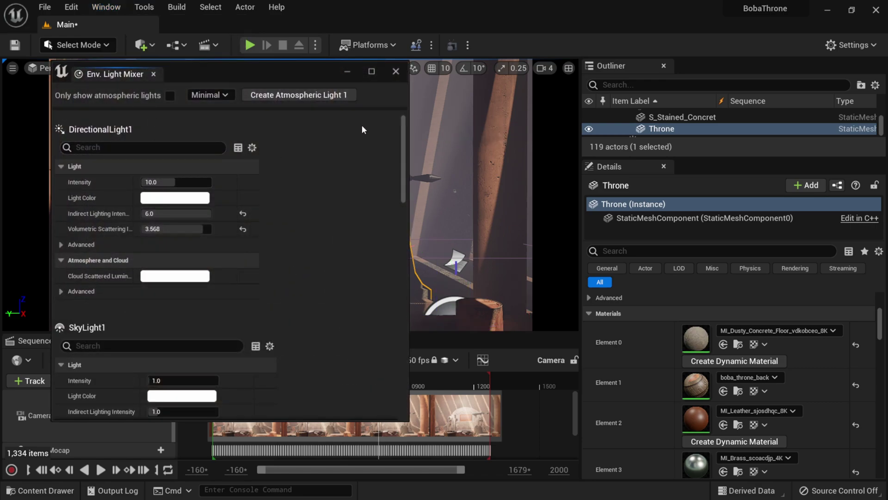